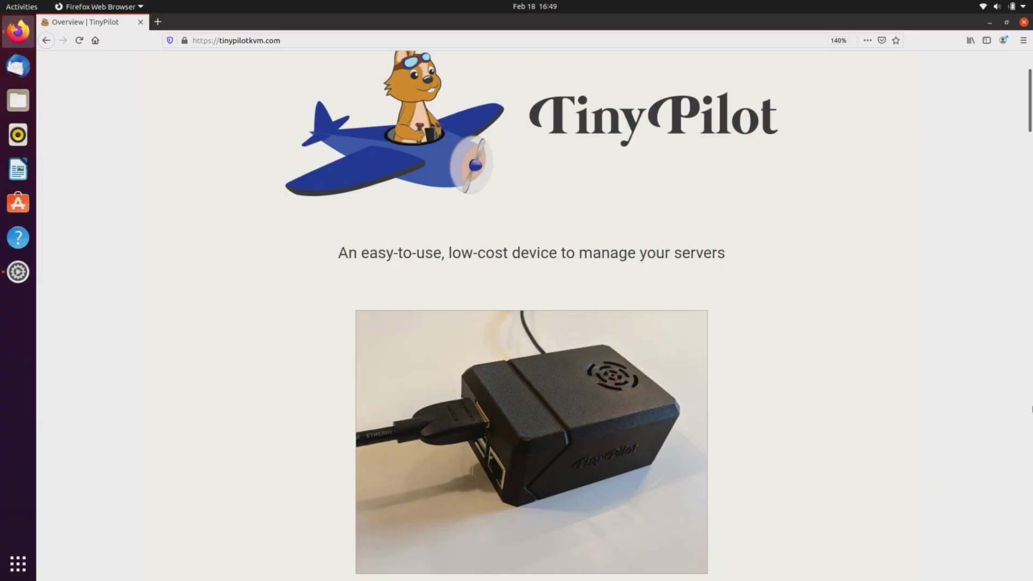
# Highlight the tagline 'An easy-to-use, low-cost device to manage your servers' on the TinyPilot homepage
pyautogui.moveTo(337, 253); pyautogui.dragTo(731, 248)
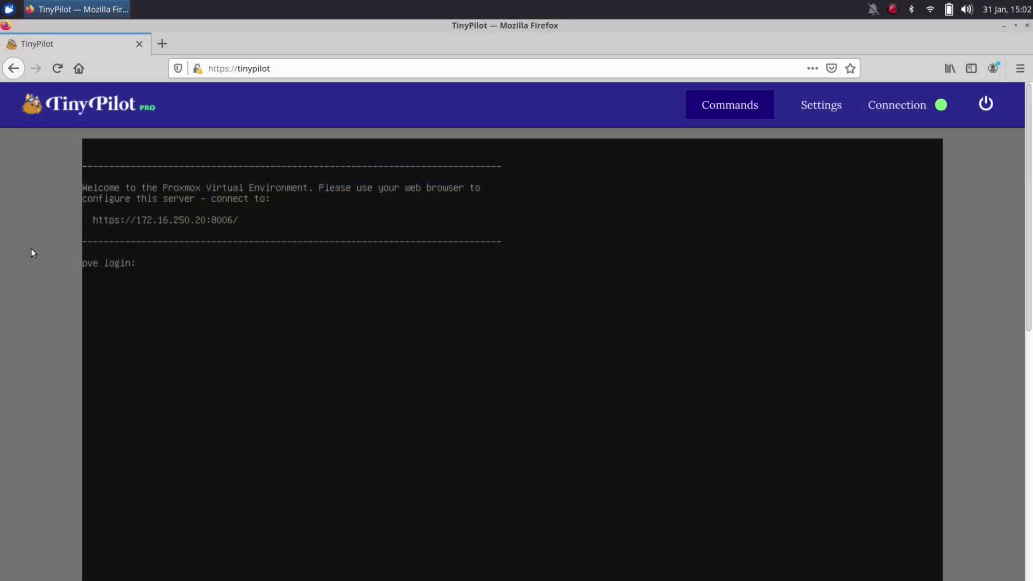
# Log in to pve as root, check for htop with 'which htop', then run 'apt install htop'
pyautogui.write('root')
pyautogui.press('Return')
pyautogui.press('Return')
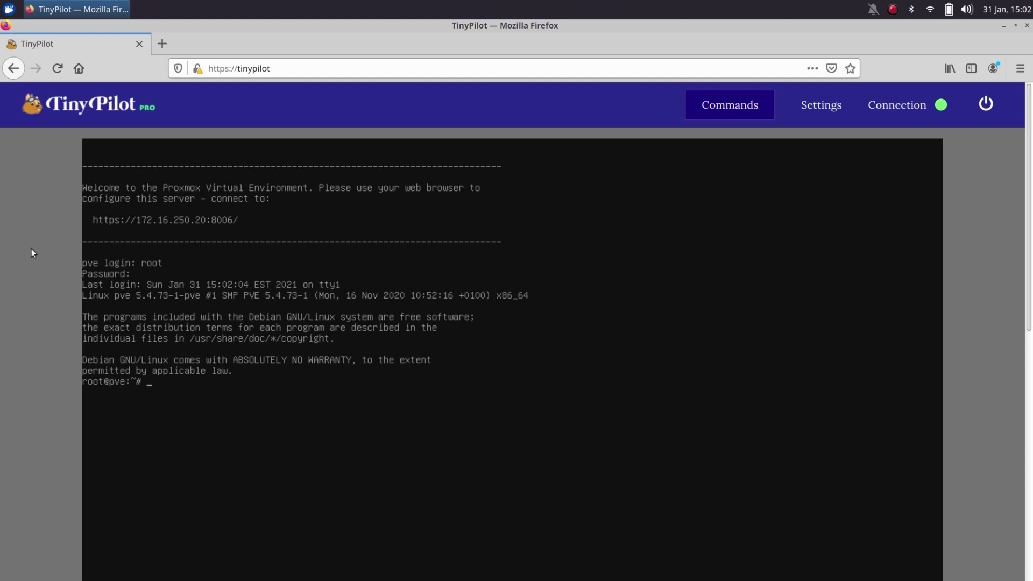
pyautogui.hotkey('ctrl', 'l')
pyautogui.write('which htop')
pyautogui.press('Return')
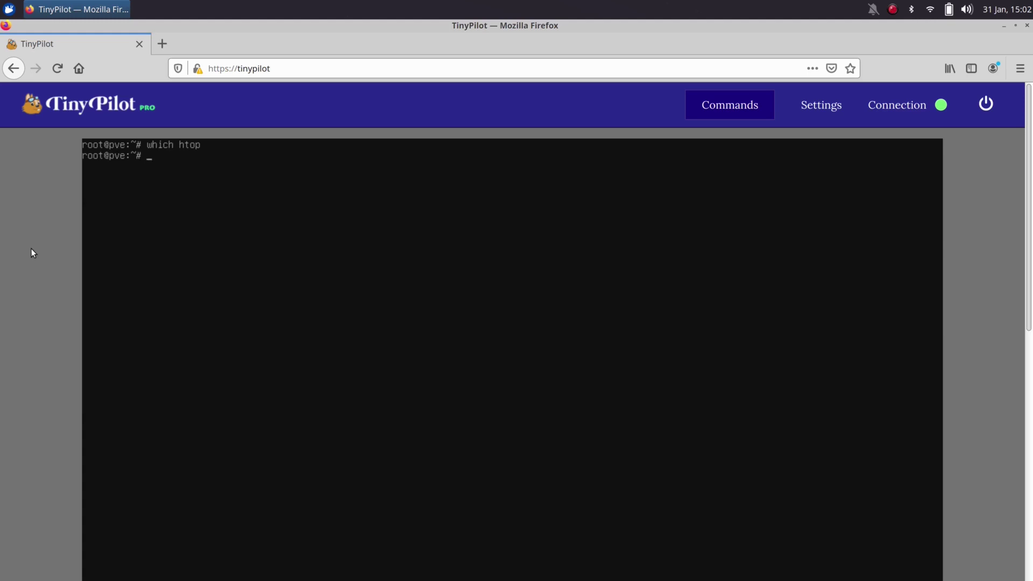
pyautogui.write('apt install htop')
pyautogui.press('Return')
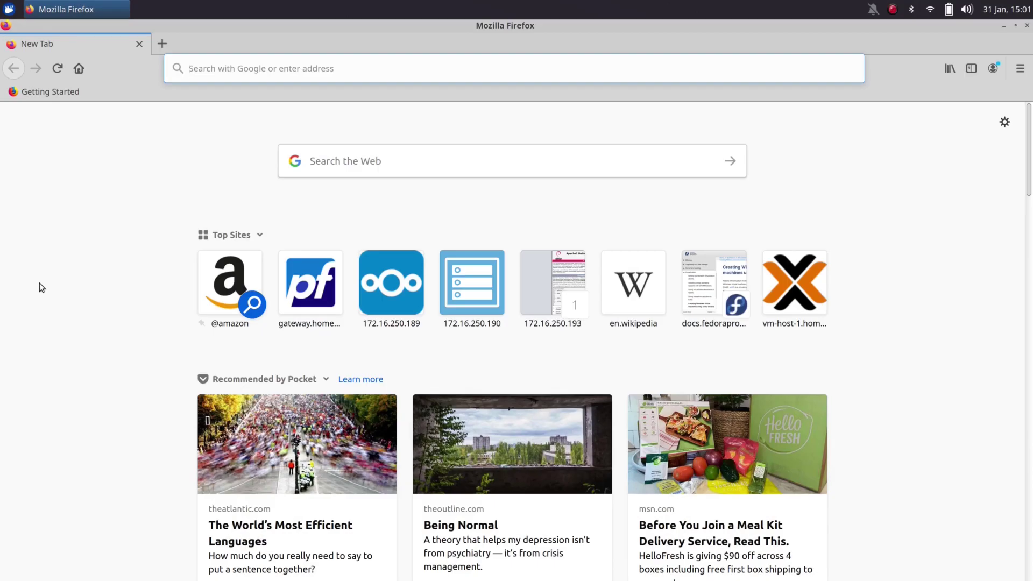
pyautogui.write('http:/')
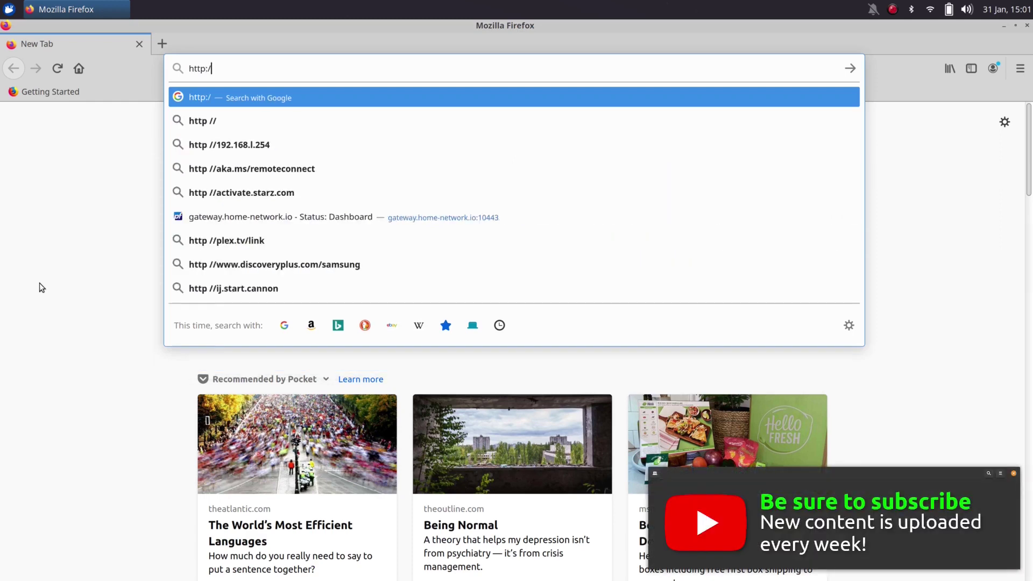
pyautogui.write('/tinypil')
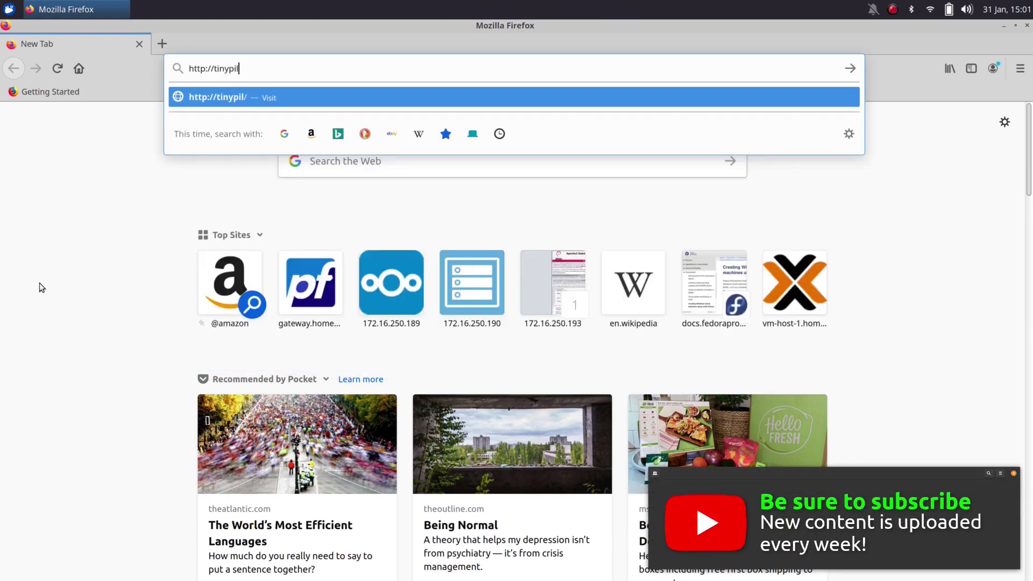
pyautogui.write('ot')
pyautogui.press('Return')
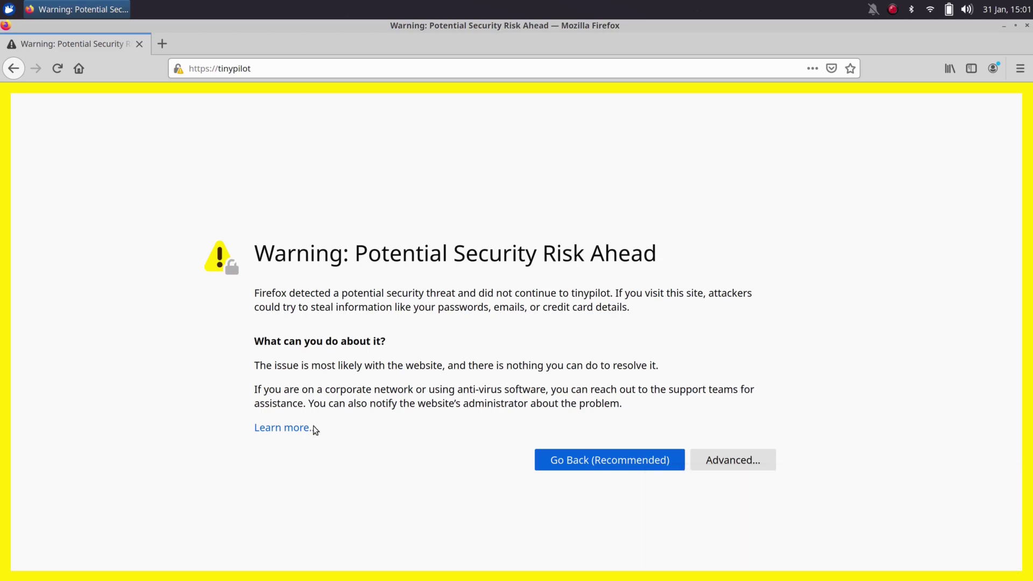
pyautogui.click(695, 463)
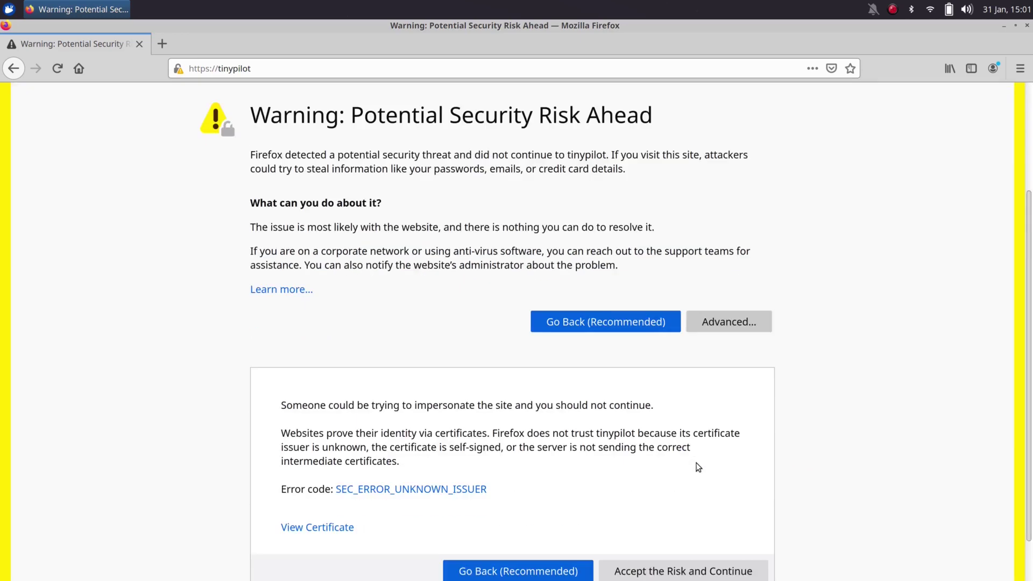
pyautogui.click(706, 517)
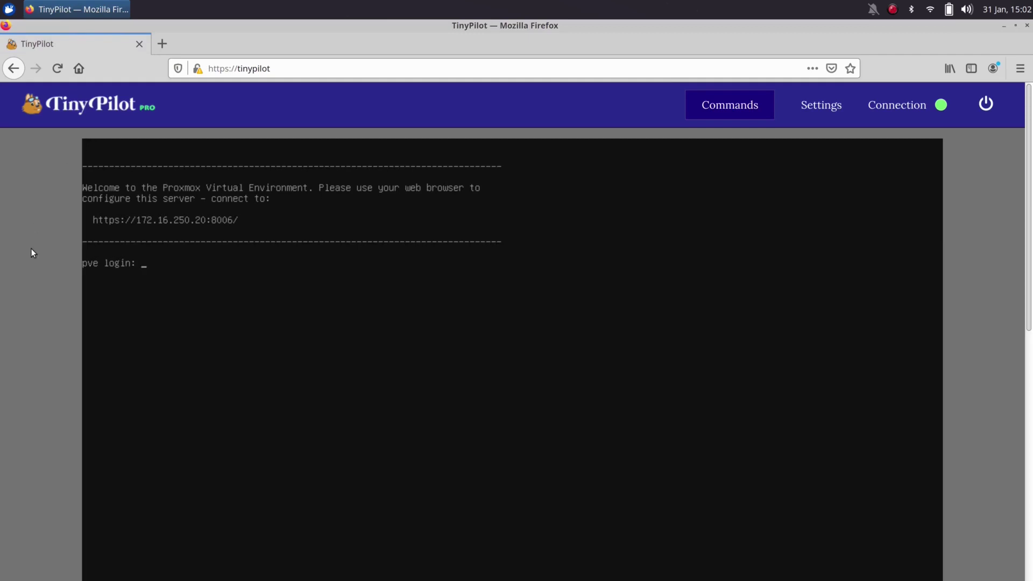
# Log in at the pve prompt as root and clear the console with Ctrl+L
pyautogui.write('root')
pyautogui.press('Return')
pyautogui.press('Return')
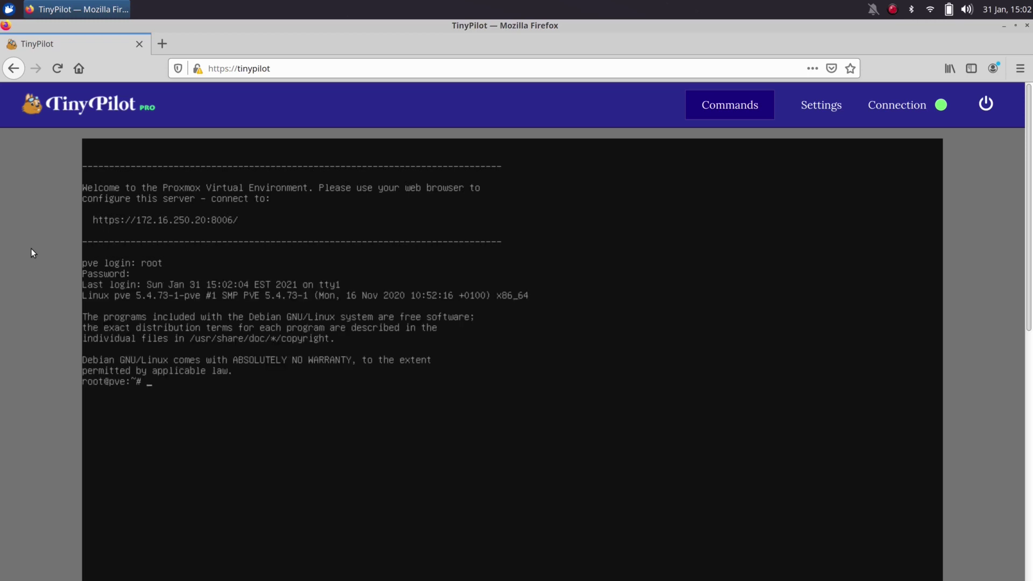
pyautogui.hotkey('ctrl', 'l')
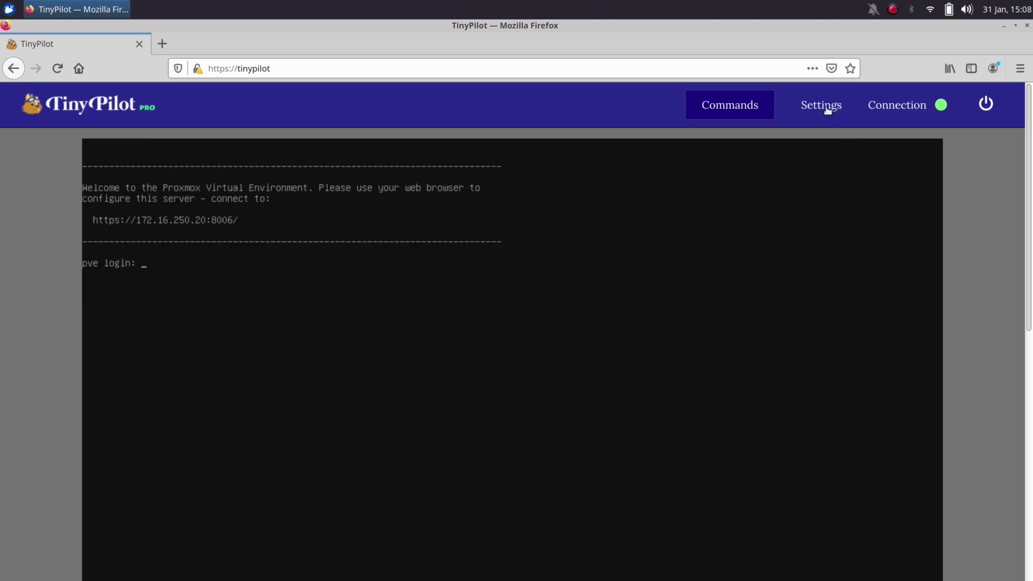
# In Settings, enable Require username and password, enter a username and password twice, and save
pyautogui.click(826, 110)
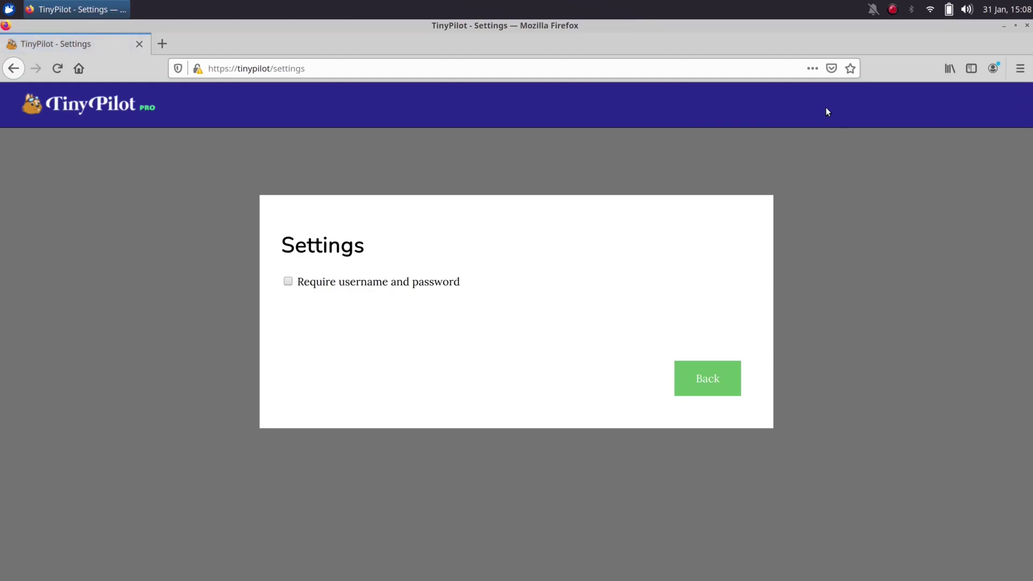
pyautogui.click(288, 282)
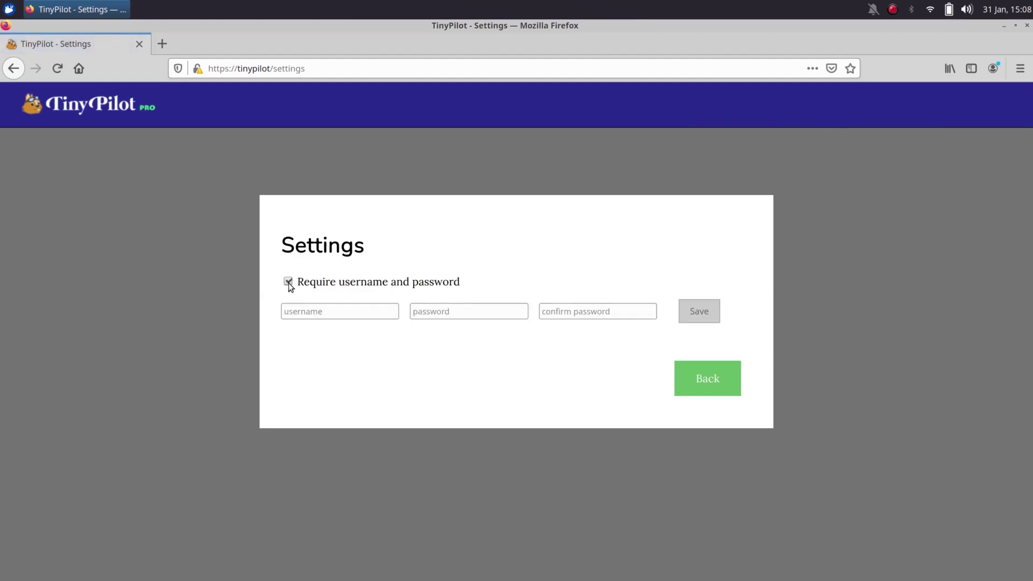
pyautogui.click(299, 311)
pyautogui.write('jay')
pyautogui.press('Tab')
pyautogui.write('tinypilot123')
pyautogui.press('Tab')
pyautogui.write('tinypilot123')
pyautogui.click(686, 314)
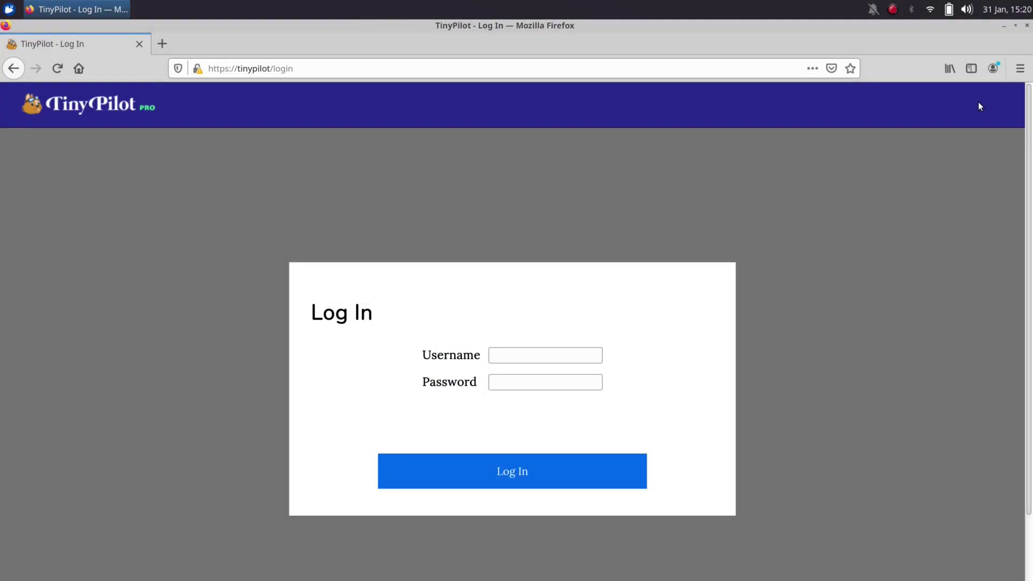
# Log in to TinyPilot with the new username and password
pyautogui.click(596, 355)
pyautogui.write('jay')
pyautogui.press('Tab')
pyautogui.write('••••••••••')
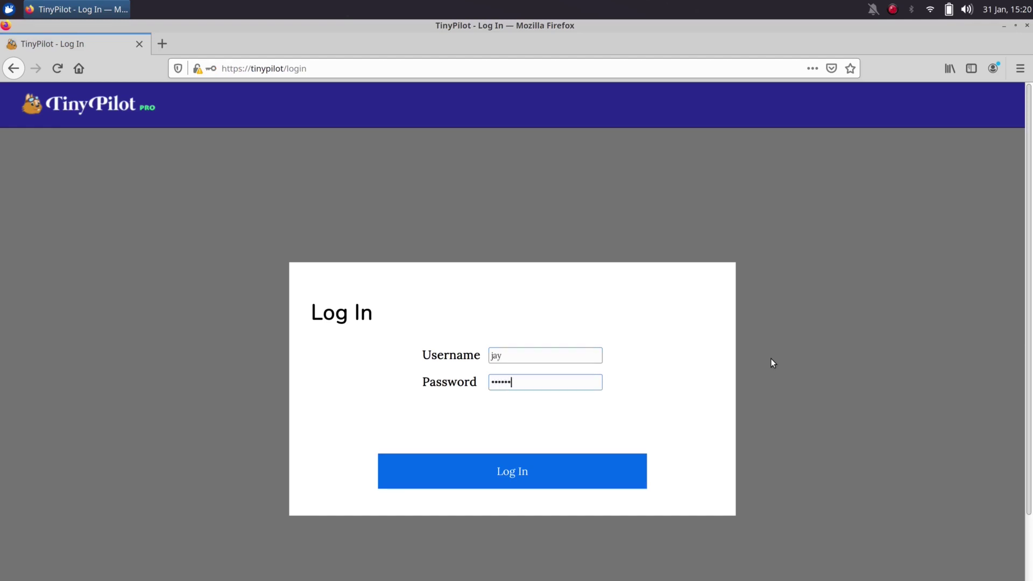
pyautogui.write('•')
pyautogui.click(641, 471)
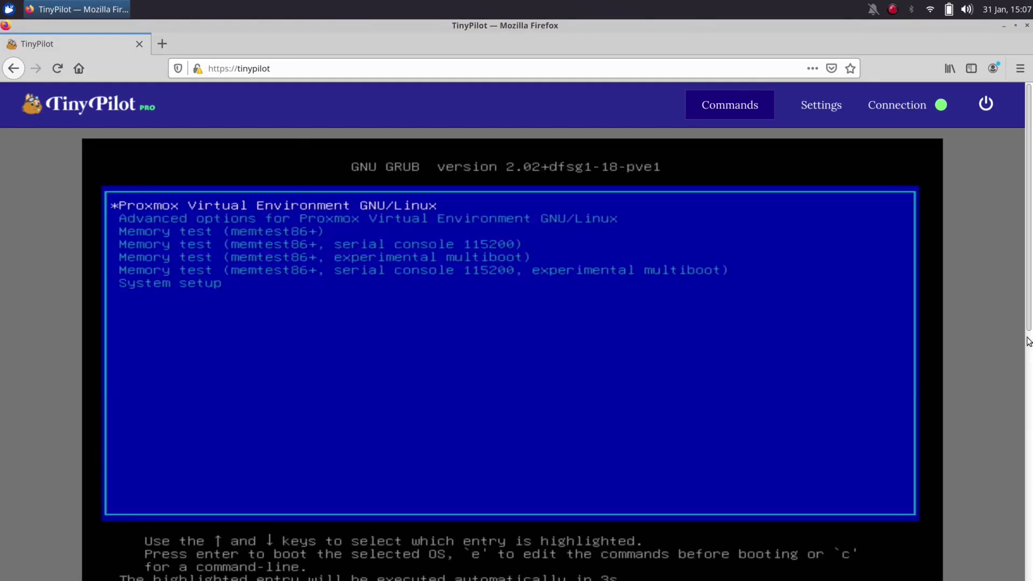
# Show the remote console full screen during boot, then shut down the TinyPilot device
pyautogui.scroll(-2, 1029, 347)
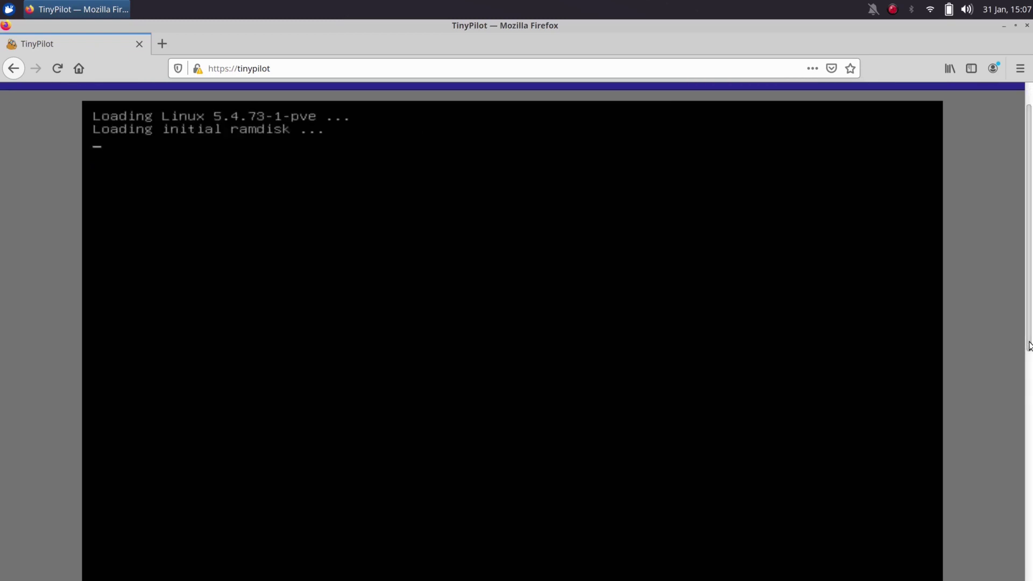
pyautogui.scroll(2, 1029, 323)
pyautogui.moveTo(710, 113)
pyautogui.click(725, 222)
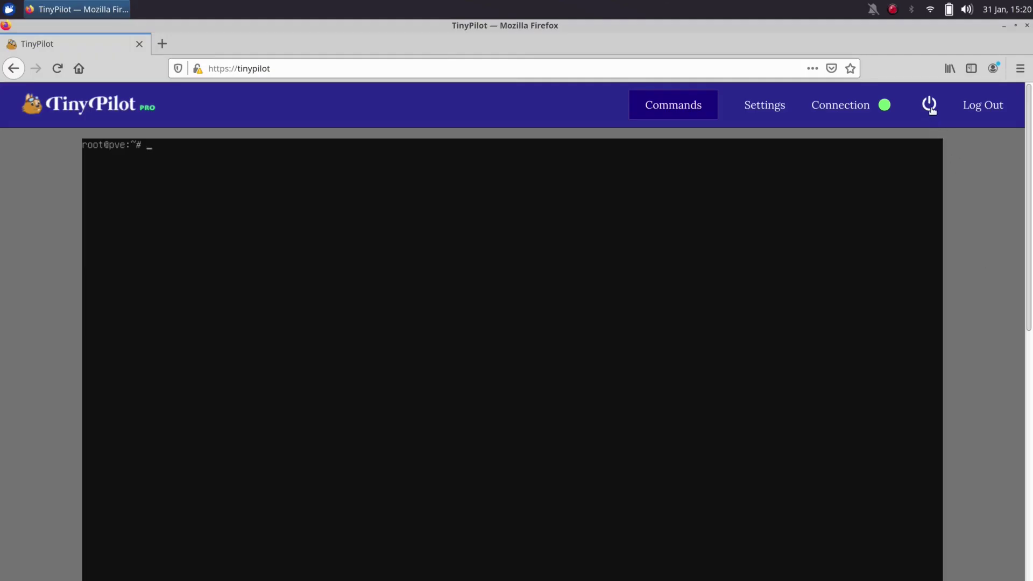
pyautogui.click(930, 107)
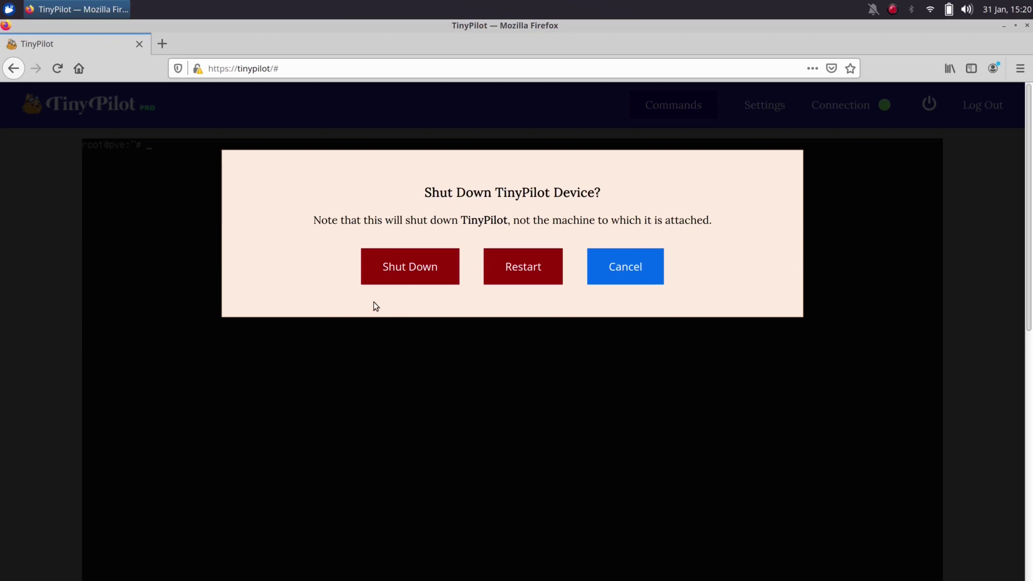
pyautogui.click(409, 281)
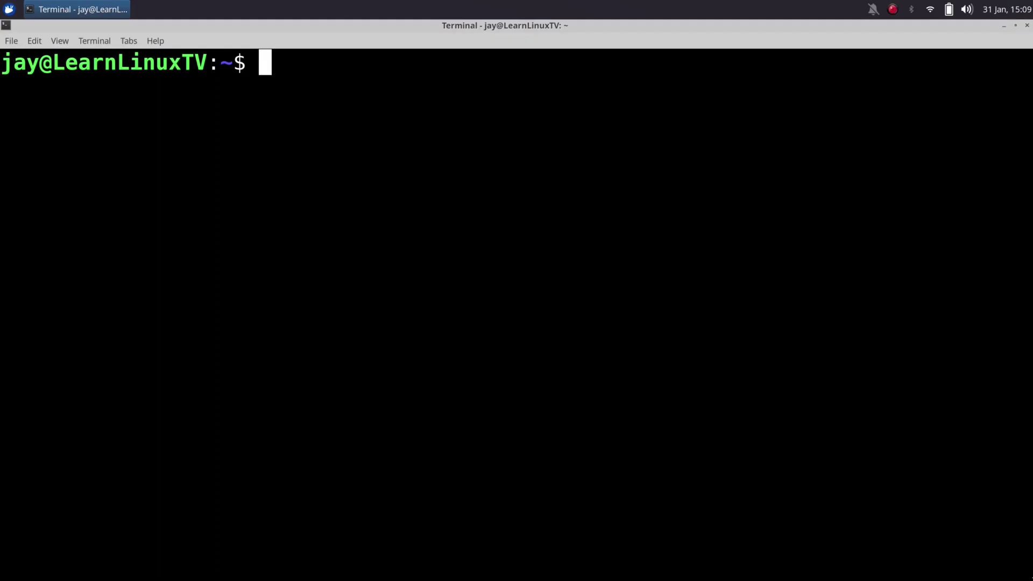
pyautogui.write('ssh pilot')
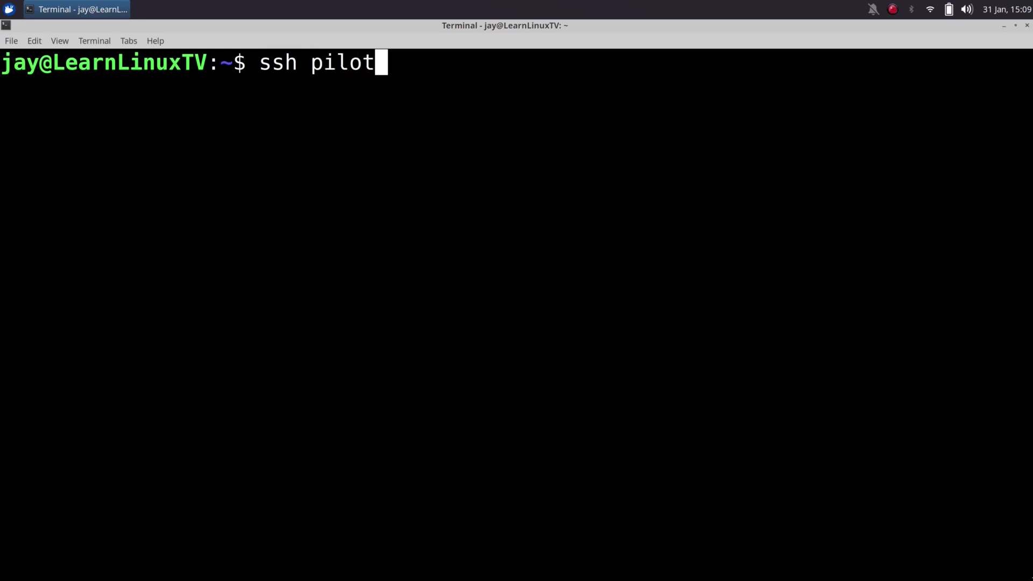
pyautogui.write('@tinypilot.local')
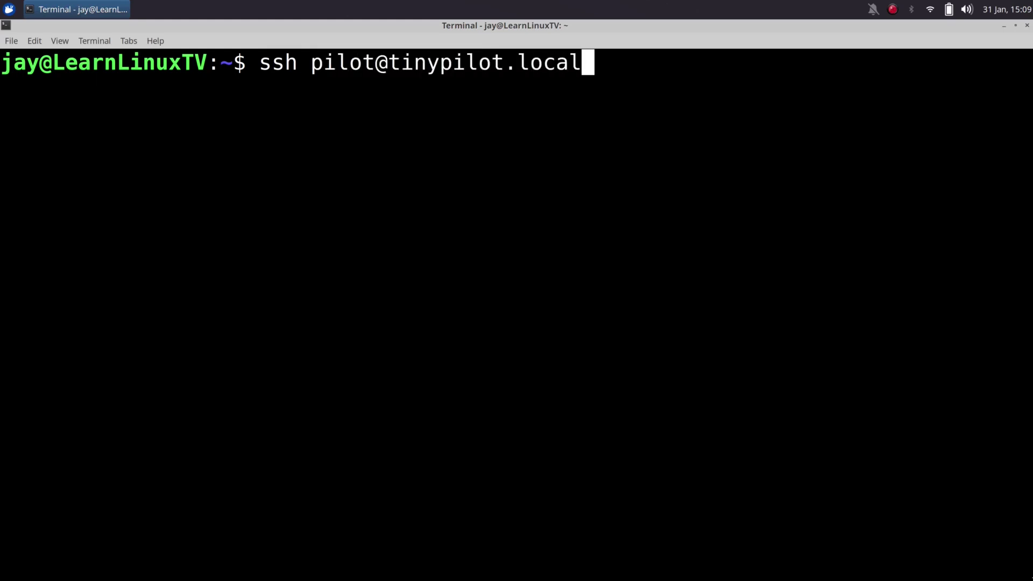
pyautogui.press('Return')
pyautogui.write('y')
pyautogui.write('es')
pyautogui.press('Return')
# Change the pilot user's password with passwd
pyautogui.write('p')
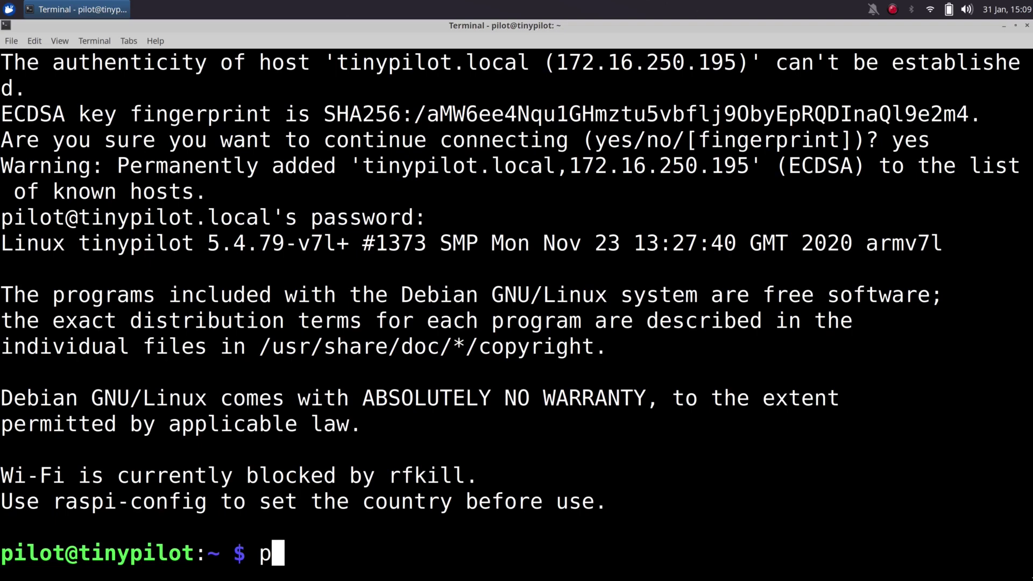
pyautogui.write('asswd')
pyautogui.press('Return')
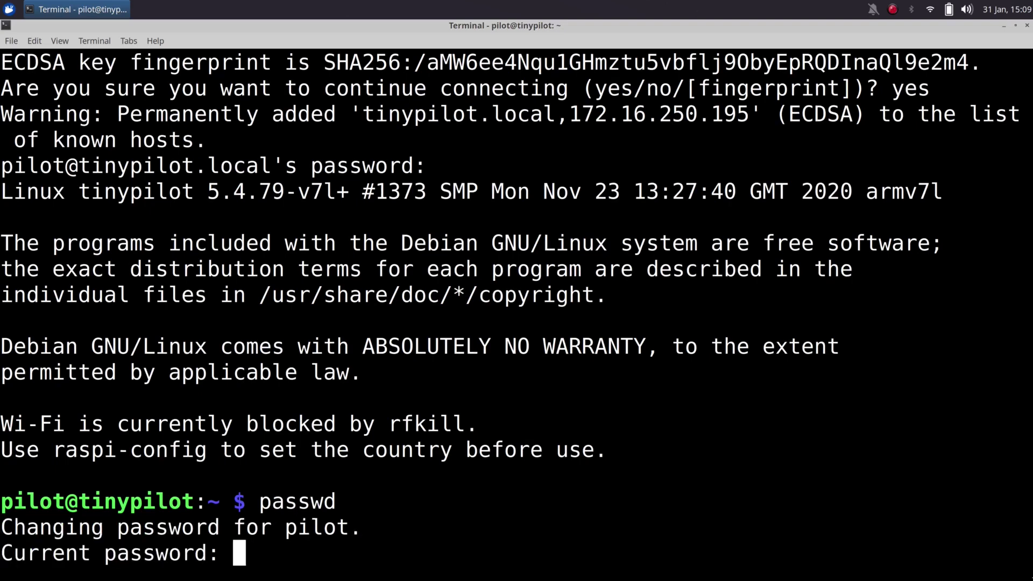
pyautogui.press('Return')
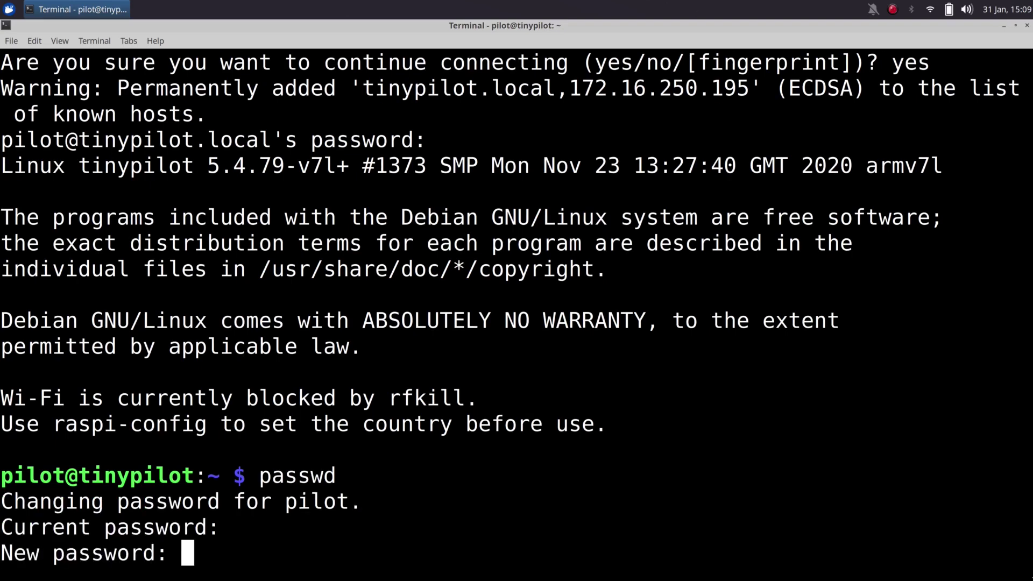
pyautogui.press('Return')
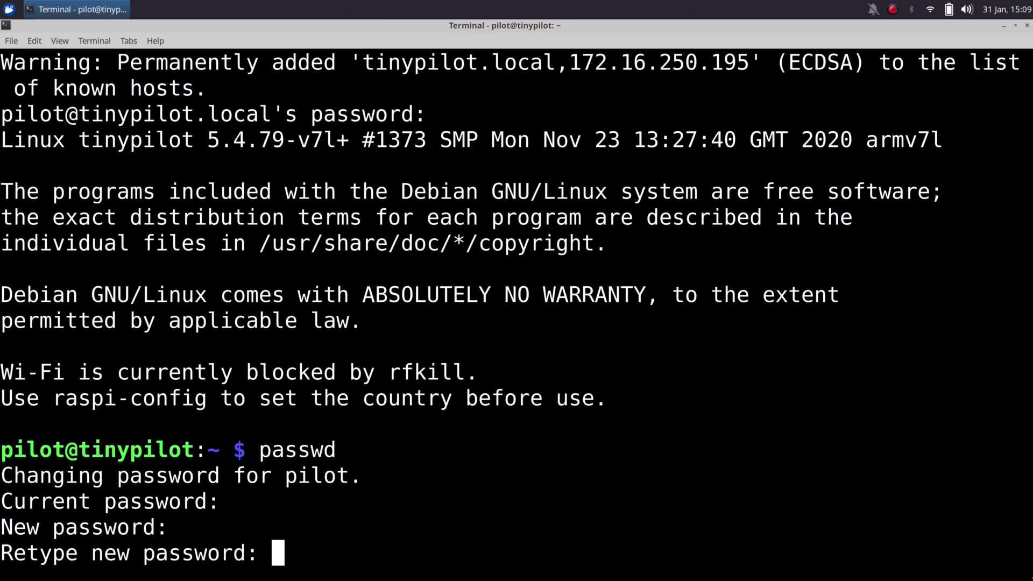
pyautogui.press('Return')
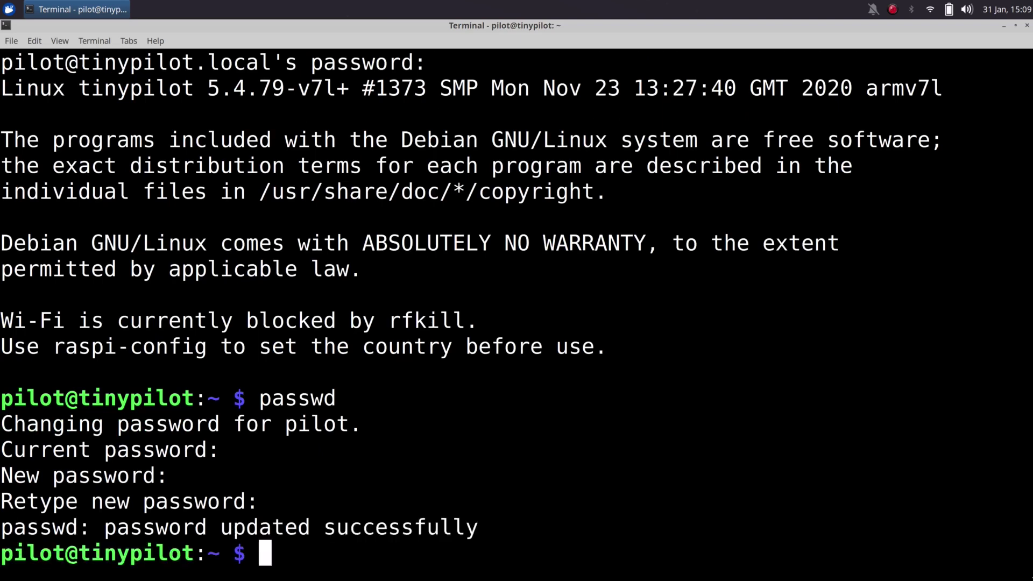
# Clear the terminal and print /etc/os-release
pyautogui.hotkey('ctrl', 'l')
pyautogui.write('cat /etc/os')
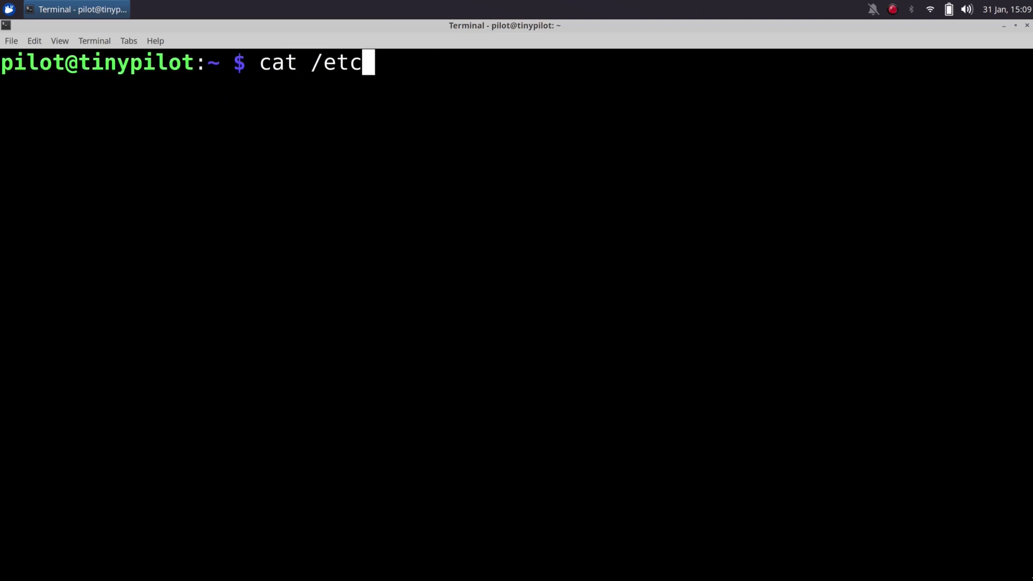
pyautogui.press('Tab')
pyautogui.press('Return')
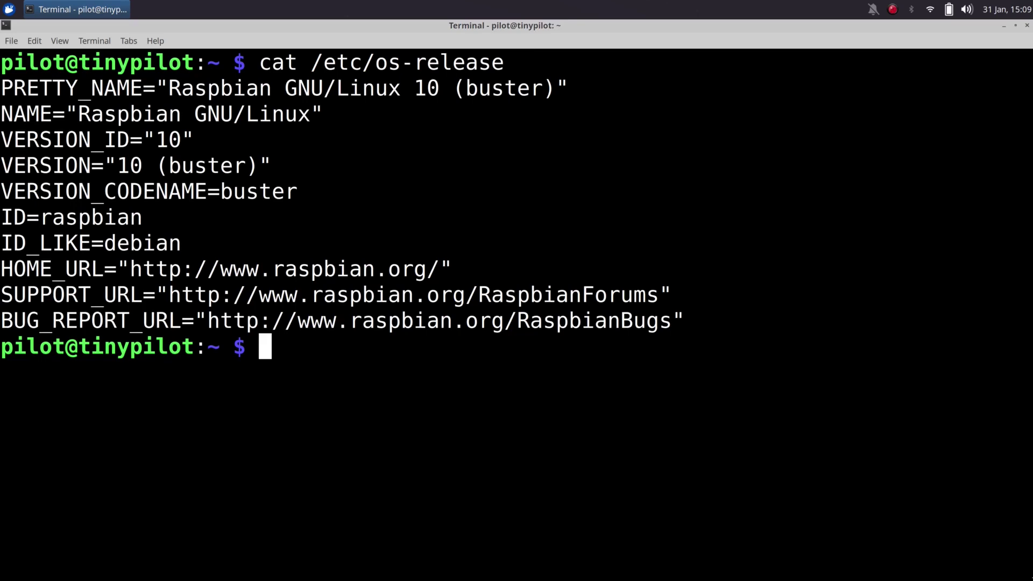
# Create wake_server.sh in nano with #!/bin/bash, a '# Wake up server' comment, and the etherwake command to /dev/null
pyautogui.write('wake')
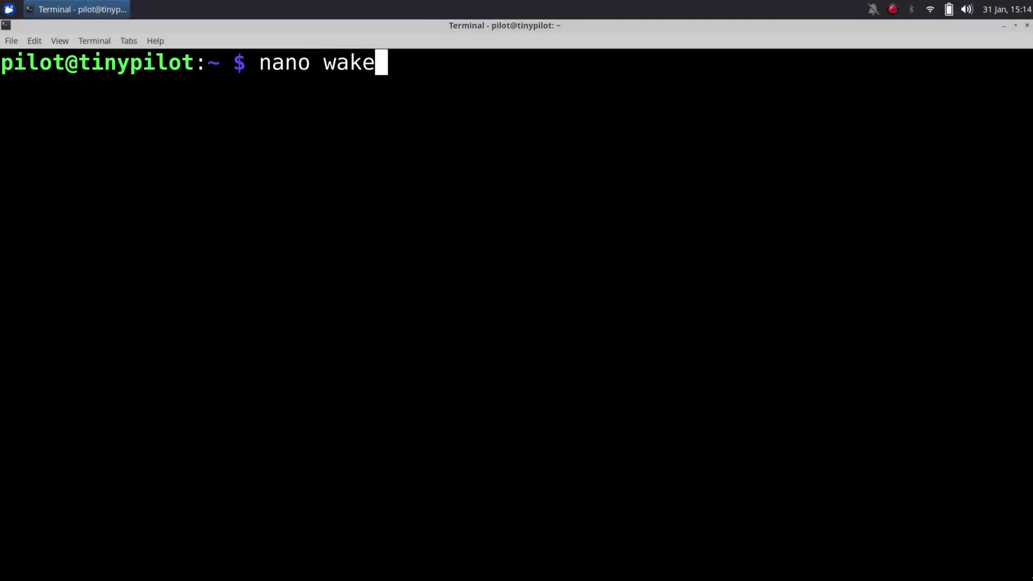
pyautogui.write('_server.sh')
pyautogui.press('Return')
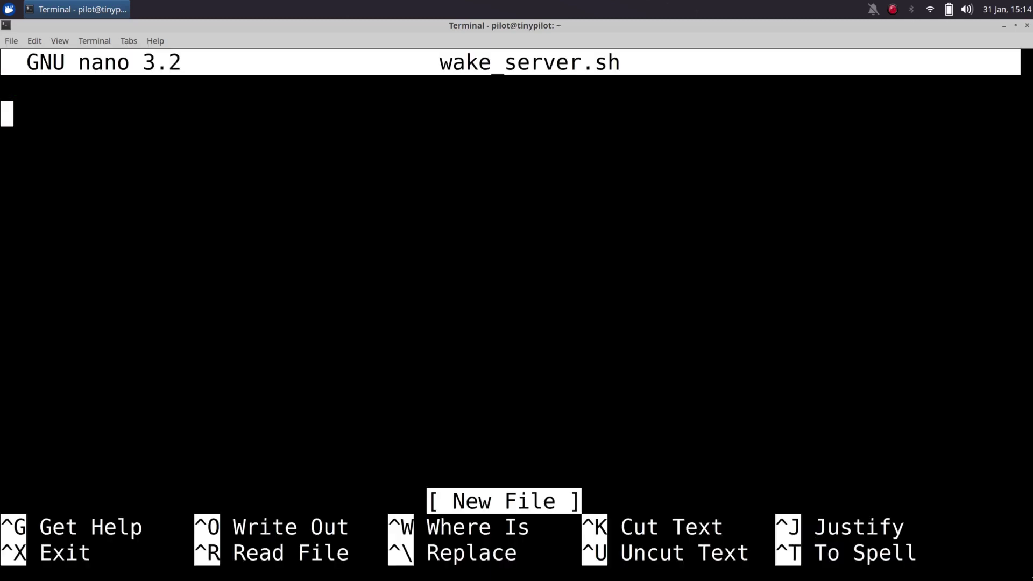
pyautogui.write('#!/bin/bash')
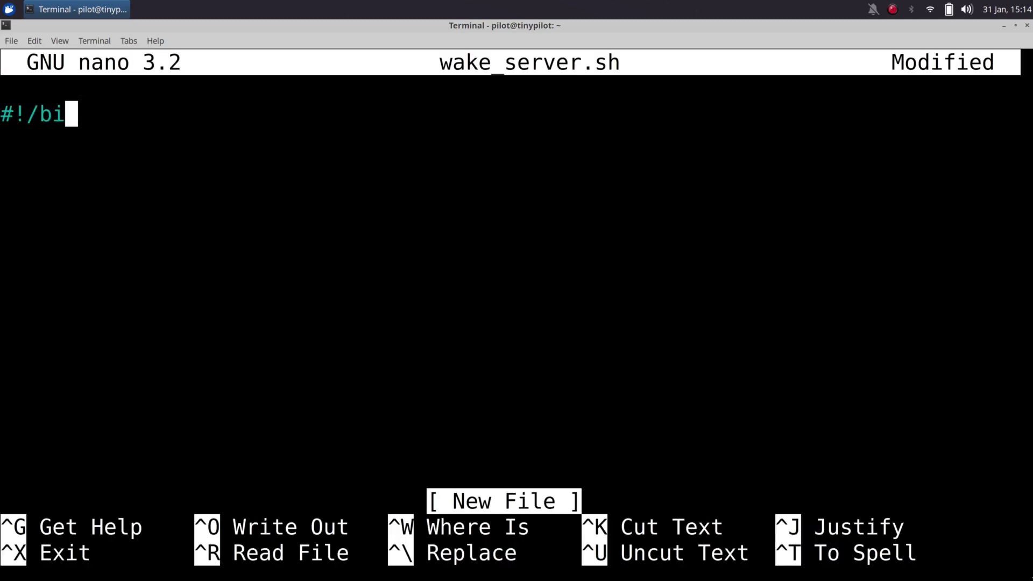
pyautogui.press('Return')
pyautogui.press('Return')
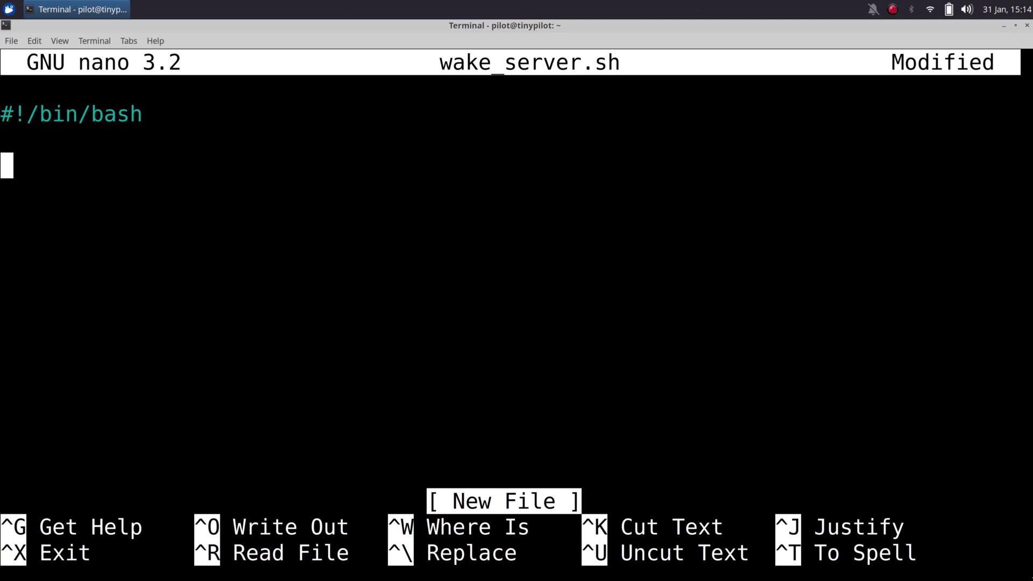
pyautogui.write('# Wake up server')
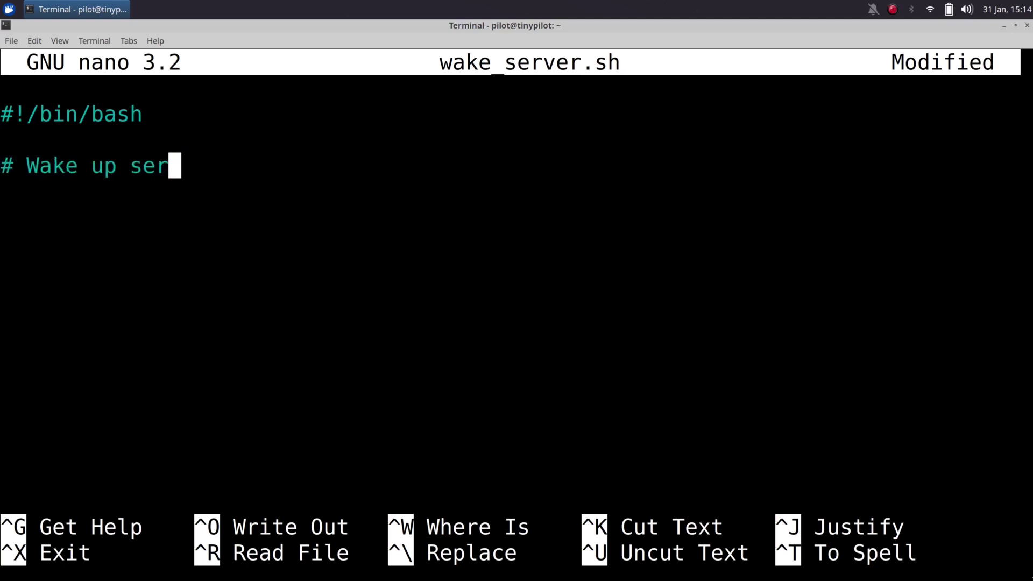
pyautogui.press('Return')
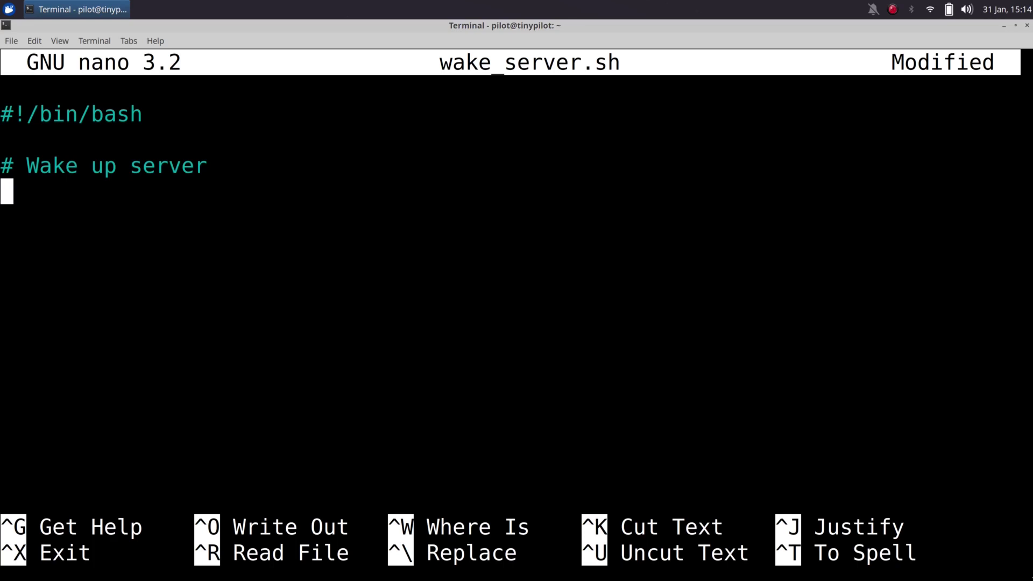
pyautogui.write('/usr/')
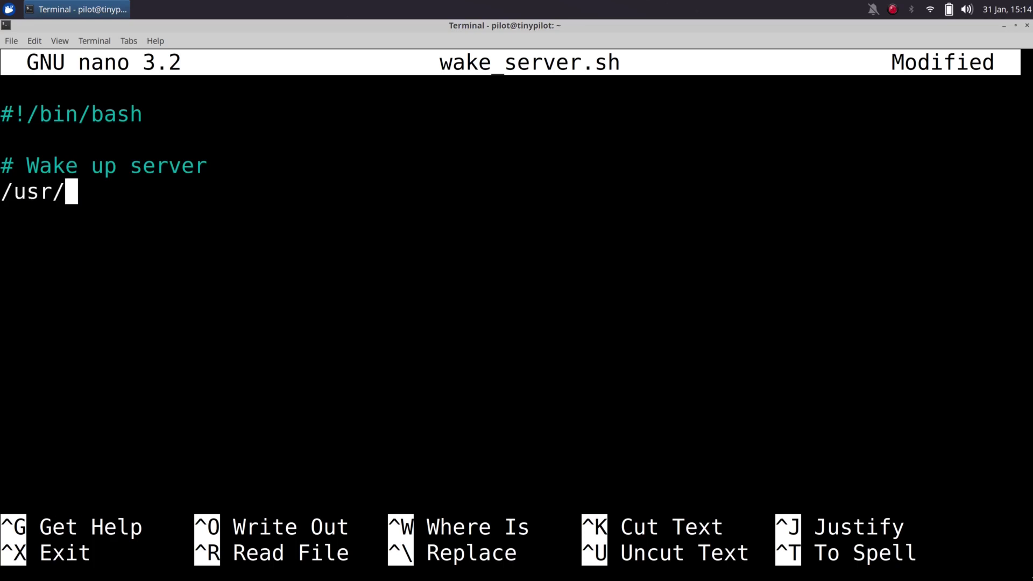
pyautogui.write('sbin/etherwa')
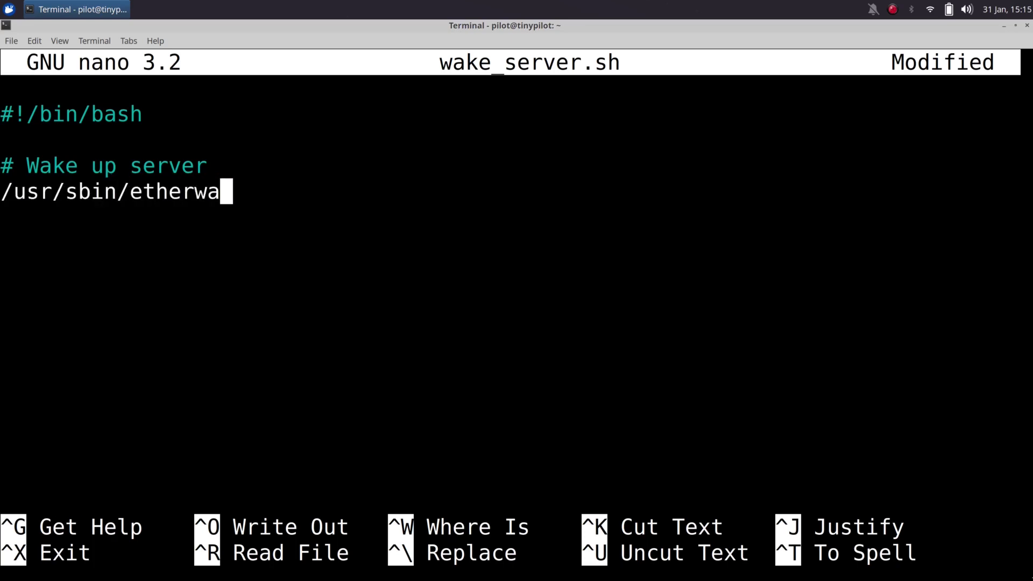
pyautogui.write('ke 84:2b')
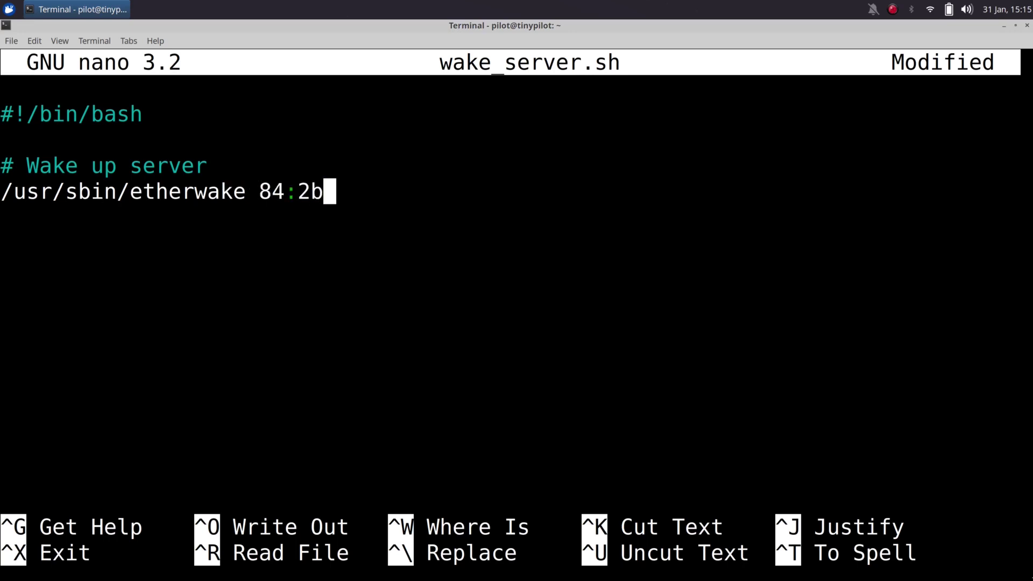
pyautogui.write(':2c:')
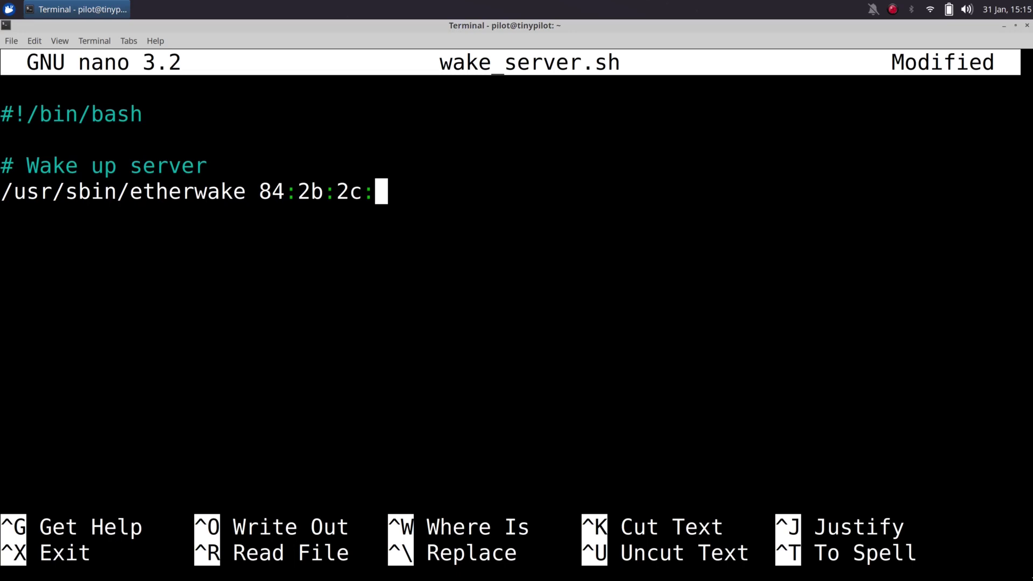
pyautogui.write('51:')
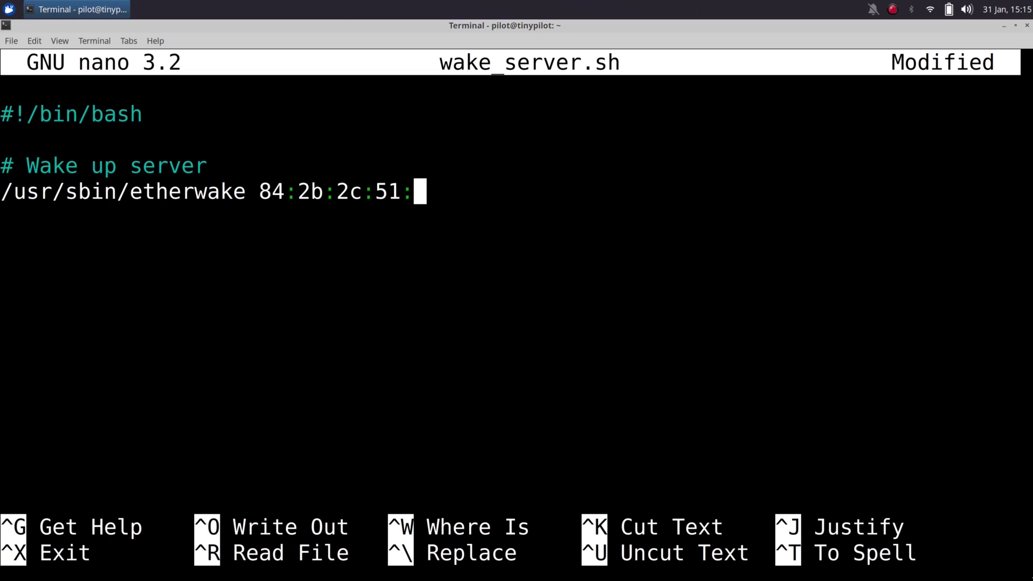
pyautogui.write('1e:a2 >/')
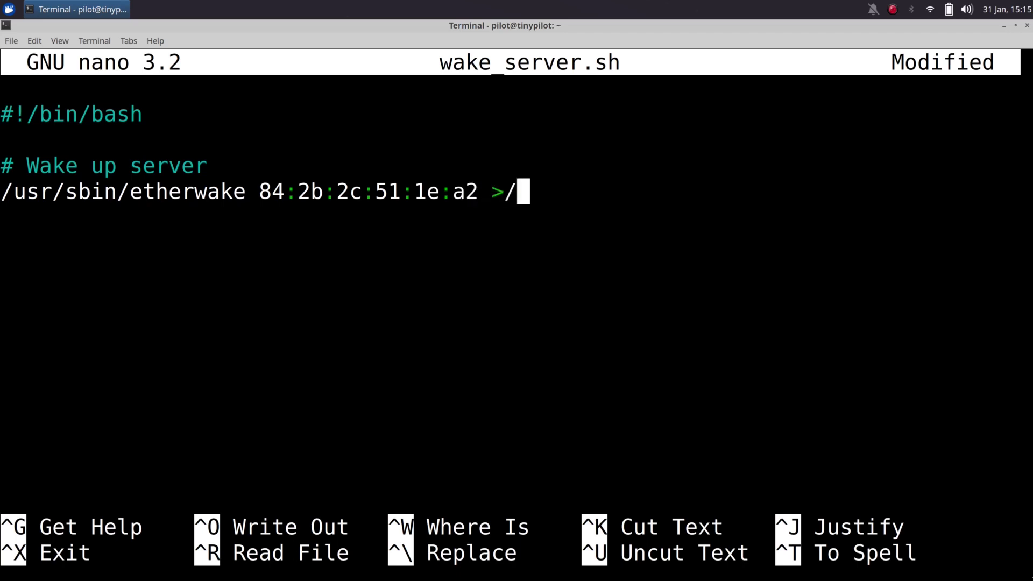
pyautogui.write('dev/null 2')
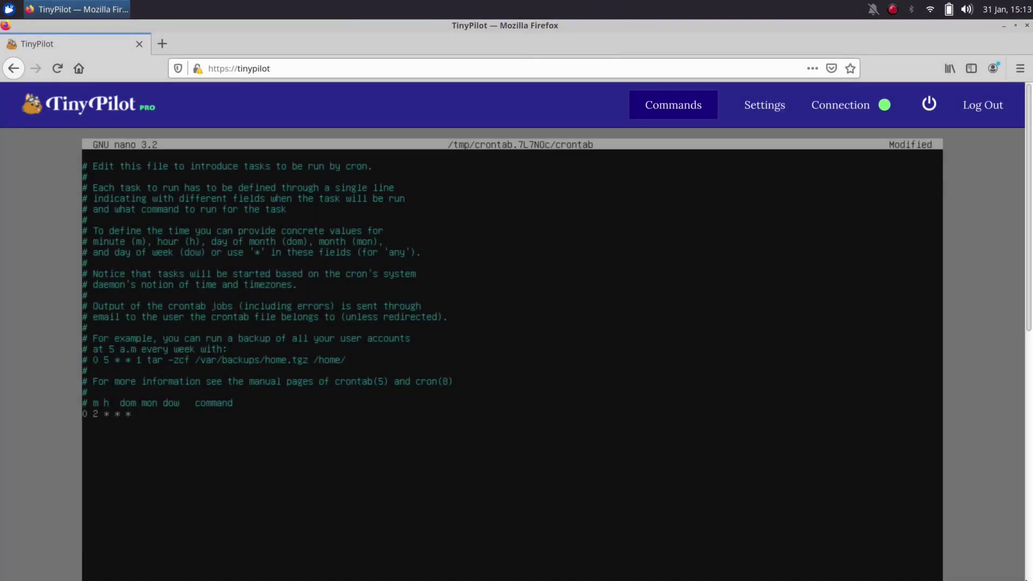
# Add the '0 2 * * * /sbin/shutdown -h now' crontab entry, save, exit, and verify with crontab -l
pyautogui.write('/sbin/shutdown -h now')
pyautogui.press('Return')
pyautogui.scroll(-3, 1031, 347)
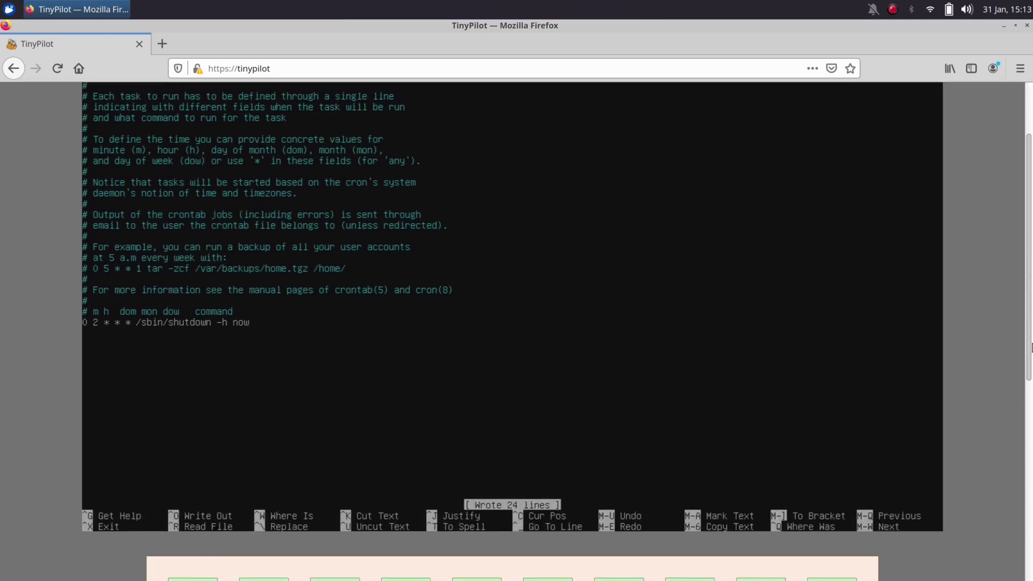
pyautogui.hotkey('ctrl', 'o')
pyautogui.press('Return')
pyautogui.hotkey('ctrl', 'x')
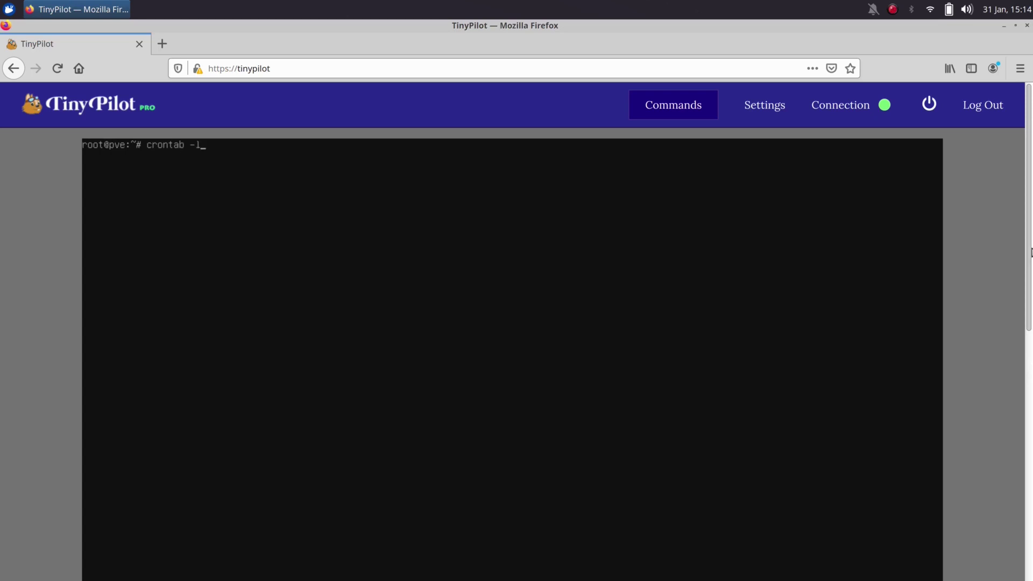
pyautogui.press('Return')
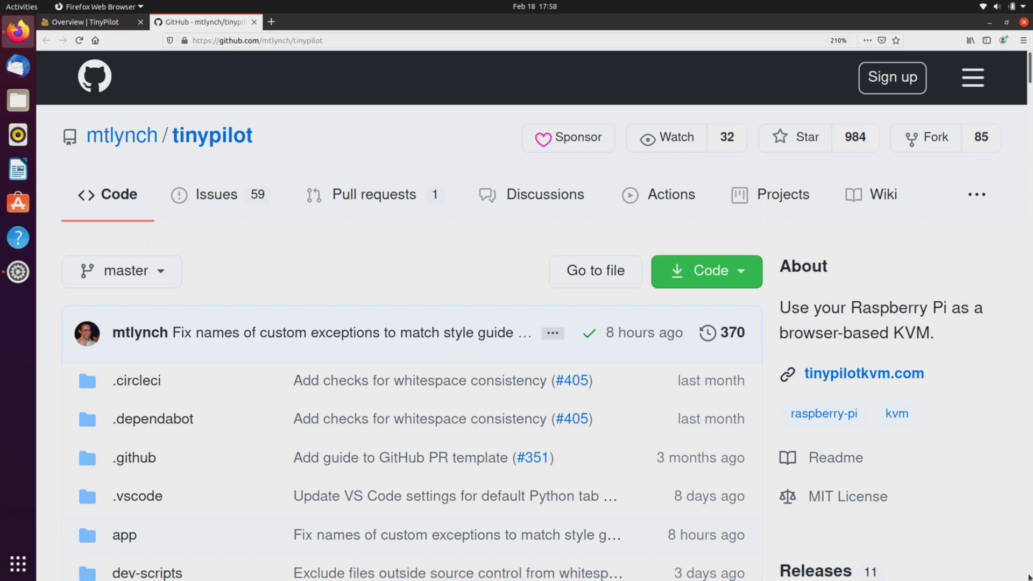
# Go into the tinypilot repository's app folder and open views.py
pyautogui.scroll(-5, 1025, 578)
pyautogui.scroll(-1, 1029, 578)
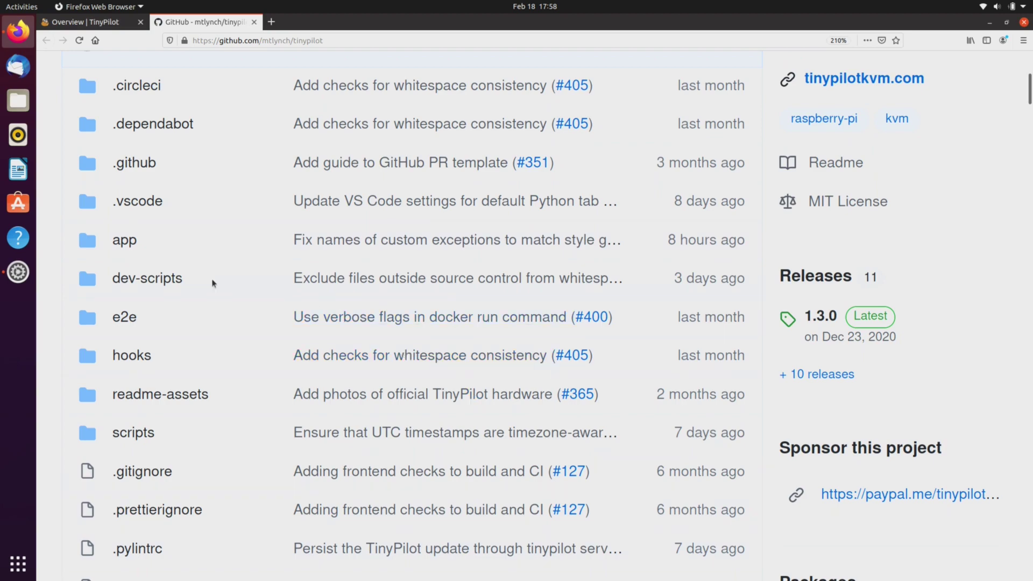
pyautogui.click(124, 240)
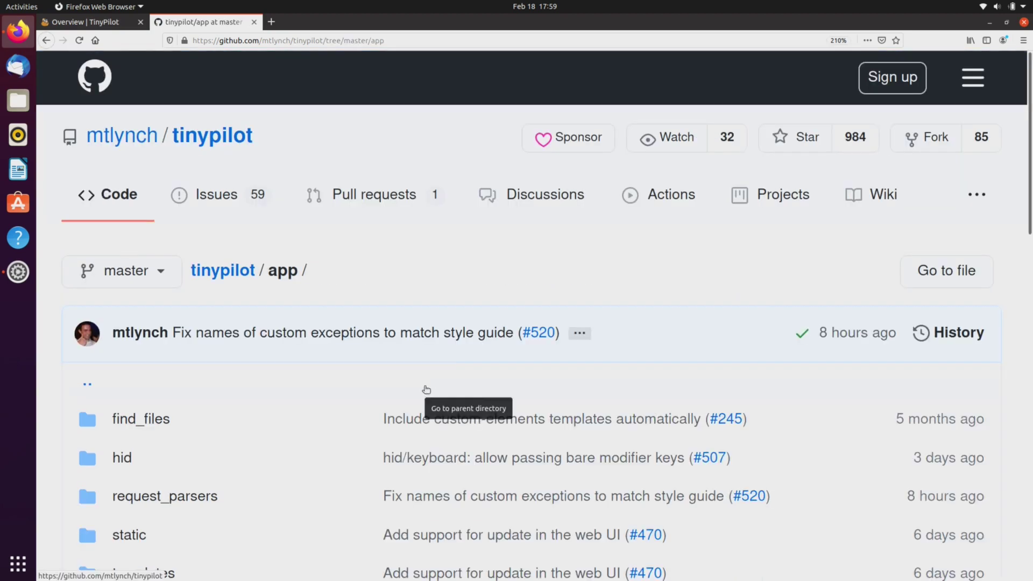
pyautogui.scroll(-5, 425, 389)
pyautogui.scroll(-9, 425, 389)
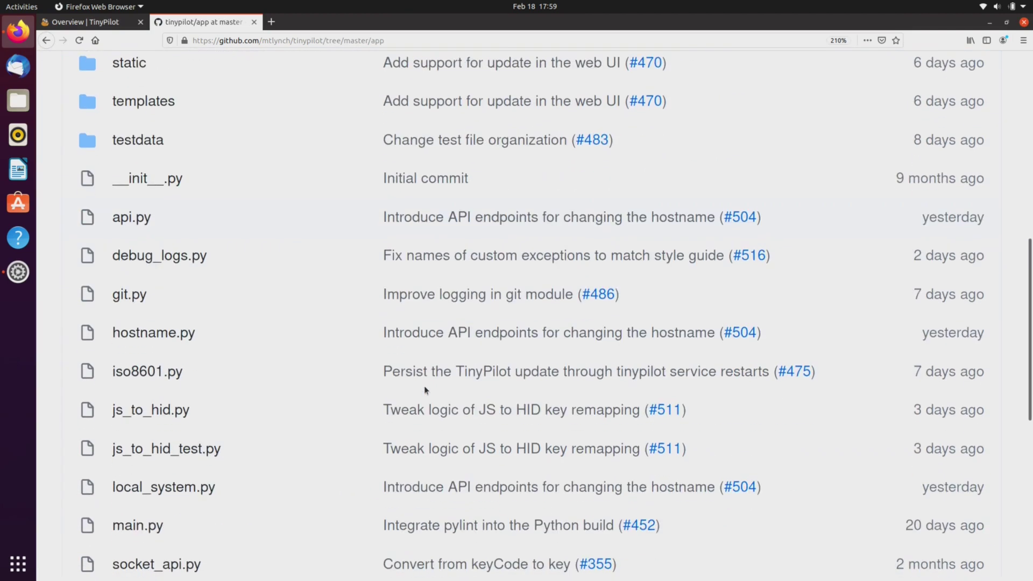
pyautogui.scroll(1, 424, 386)
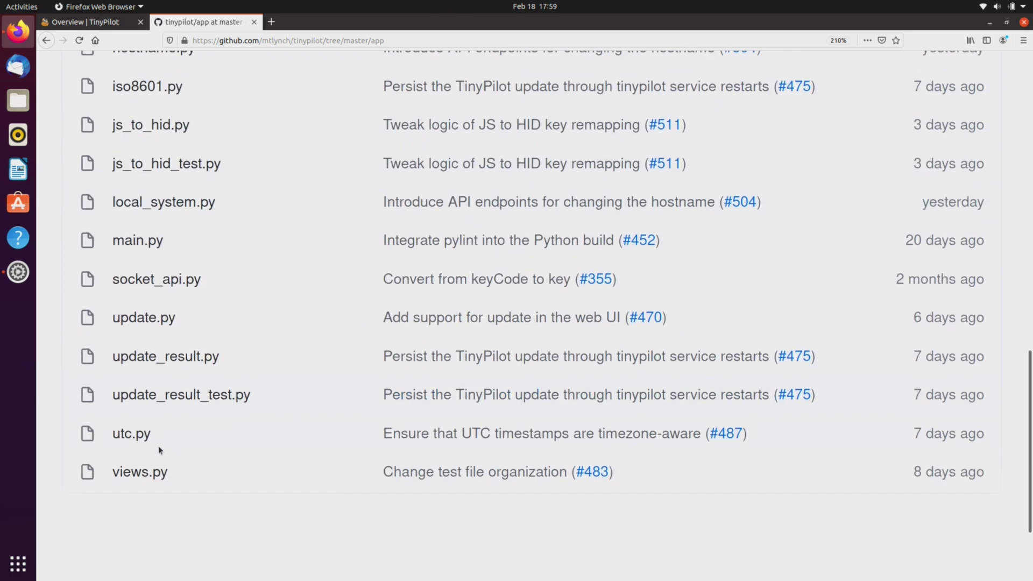
pyautogui.click(145, 470)
pyautogui.scroll(-4, 580, 488)
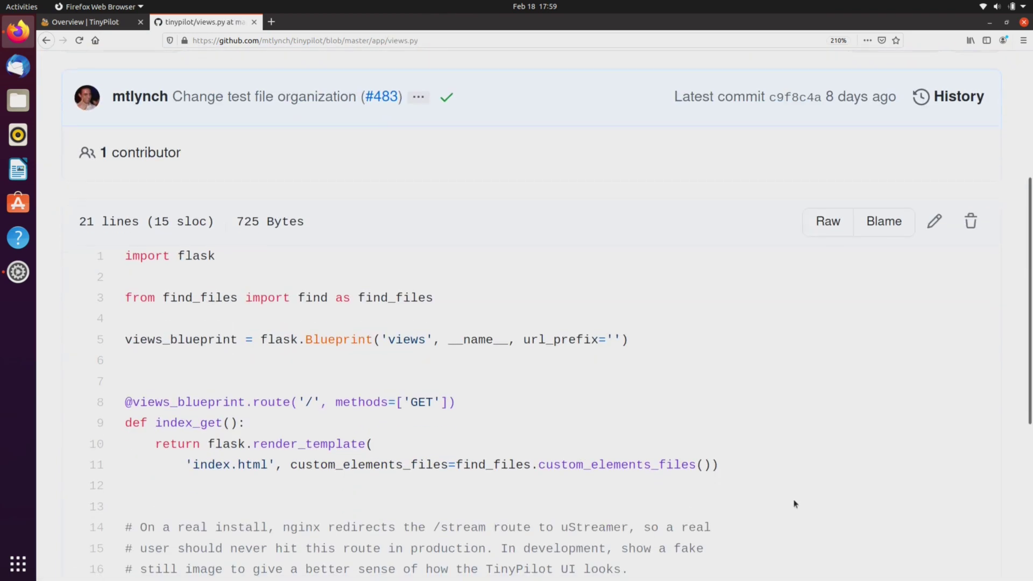
pyautogui.scroll(-3, 794, 504)
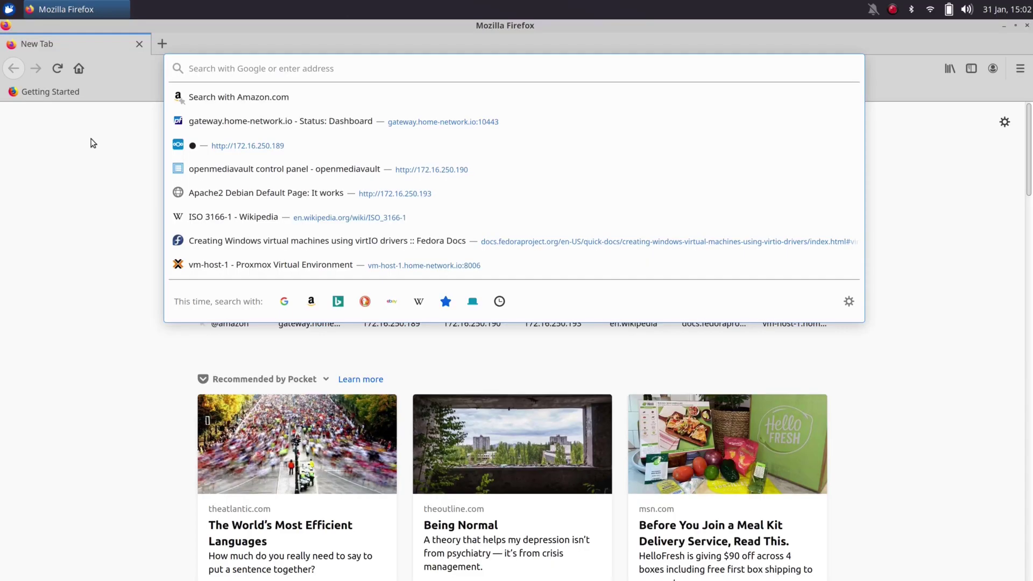
pyautogui.write('http://')
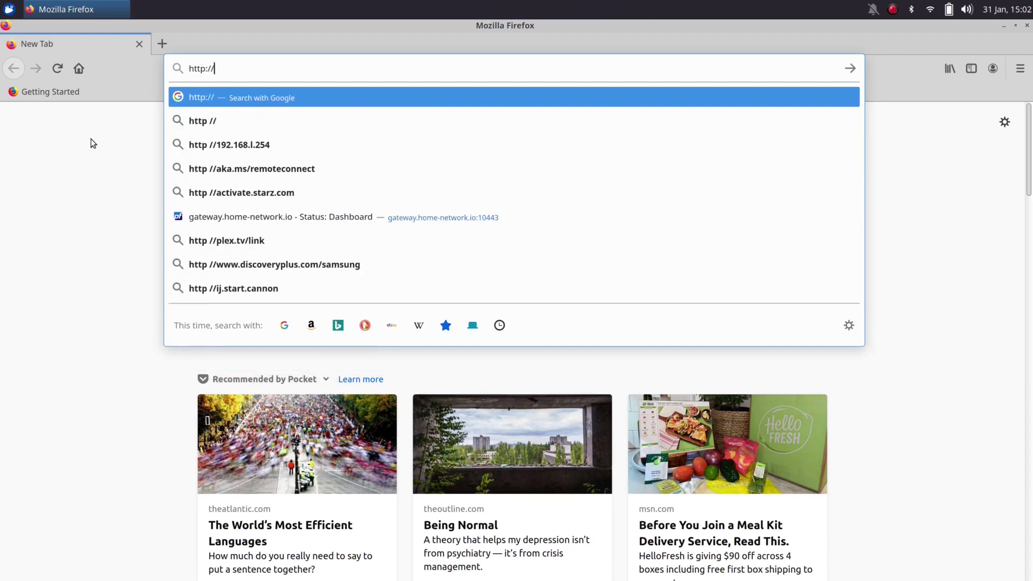
pyautogui.write('tinypilot/')
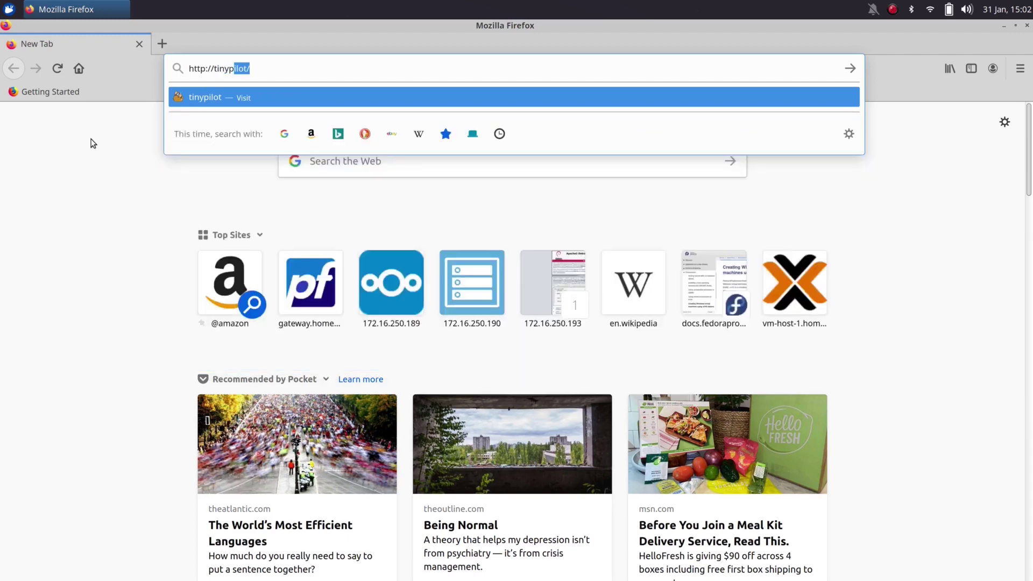
pyautogui.press('Return')
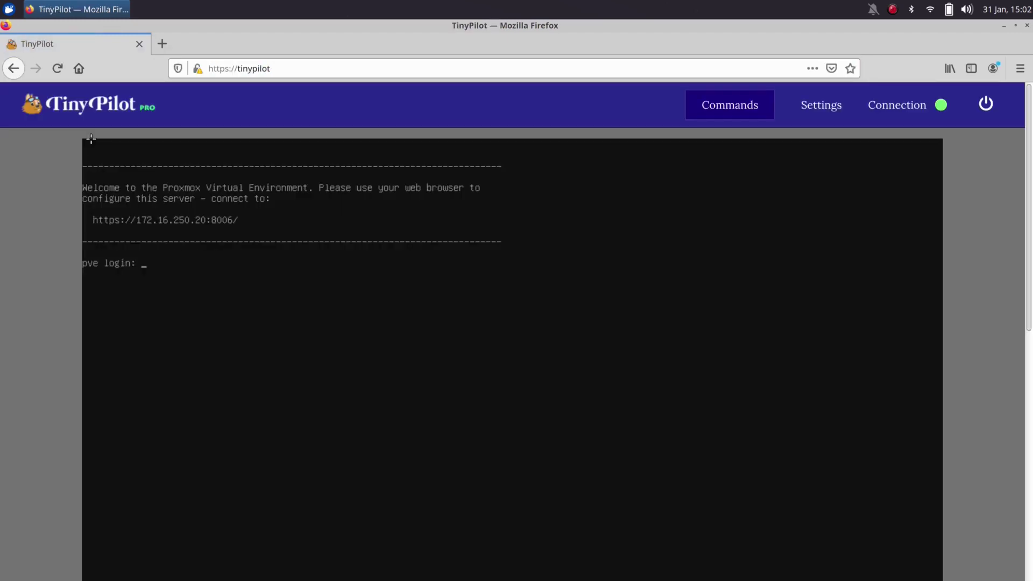